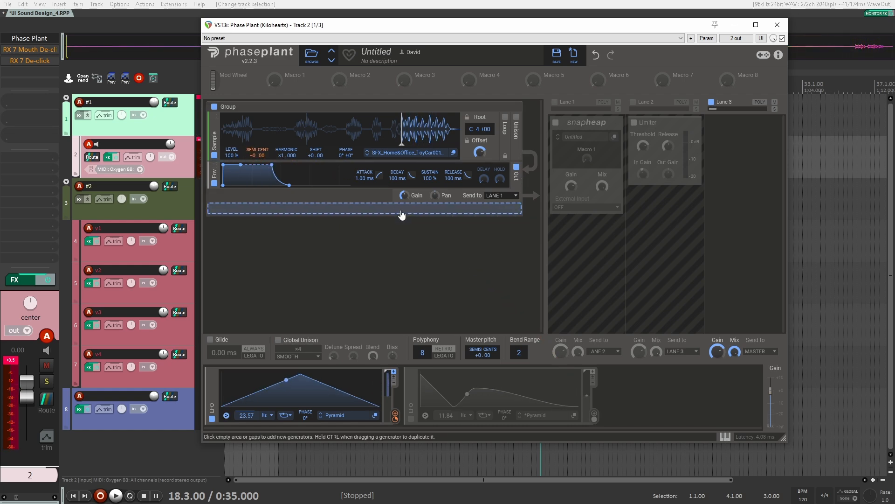
Enable Lane 1 in Phase Plant and open its Snap Heap effect for editing
left_click(555, 102)
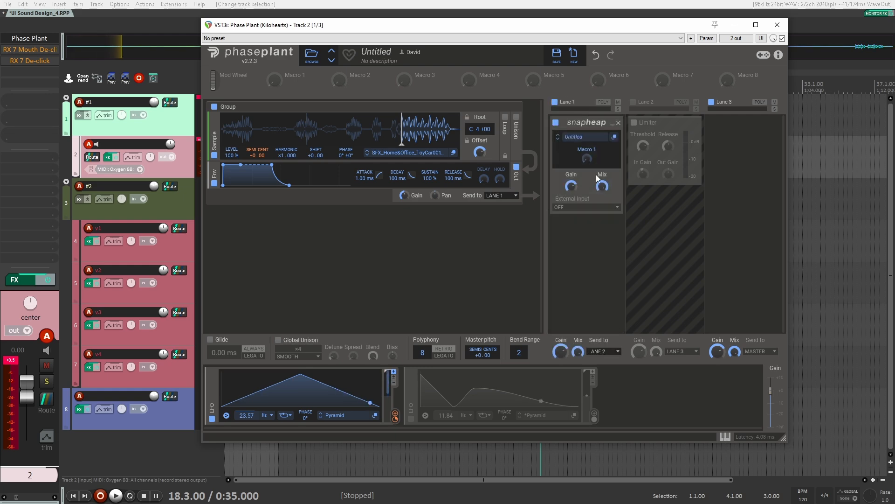
left_click(615, 139)
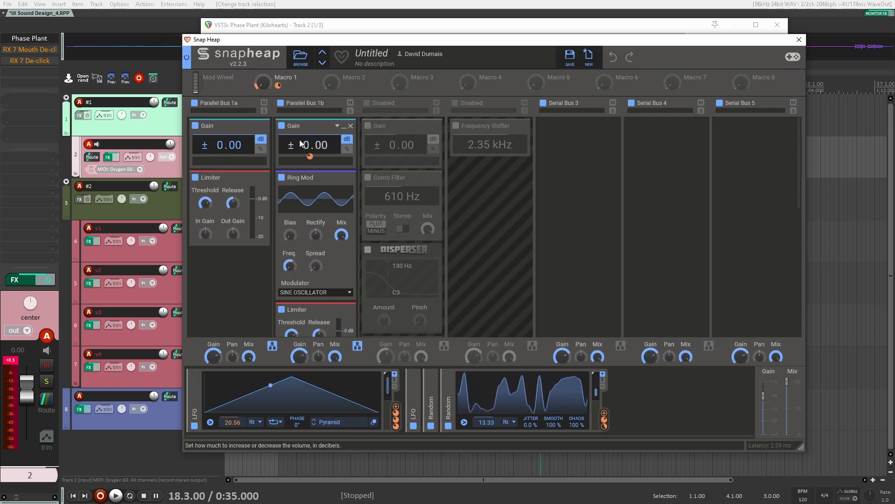
Switch Parallel Bus 1b off and back on, expand the collapsed LFO modulator, and look over the Ring Mod and Limiter
left_click(281, 103)
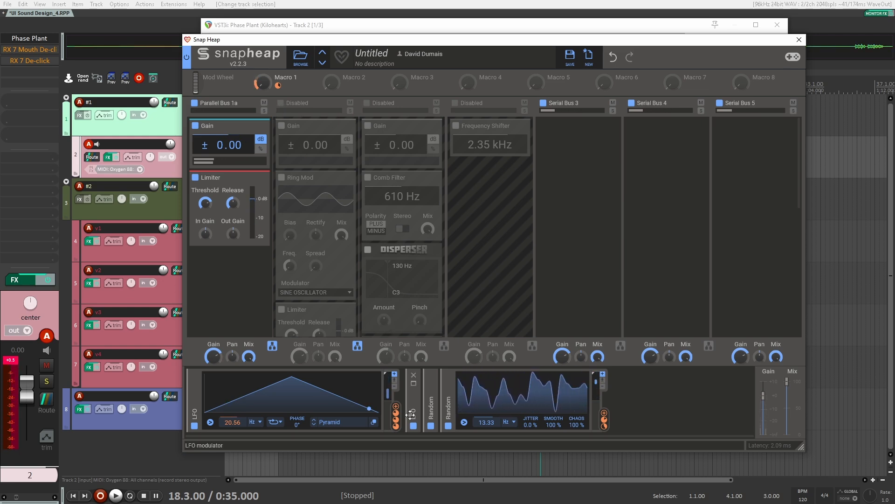
left_click(416, 385)
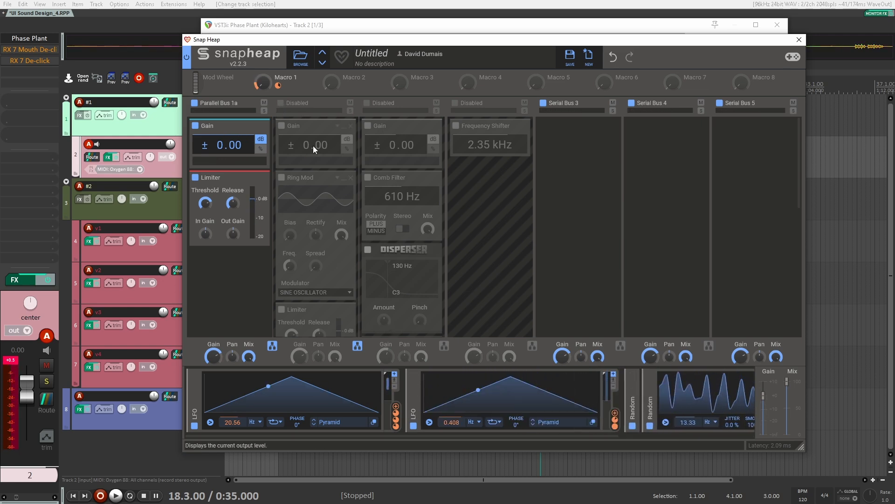
left_click(280, 104)
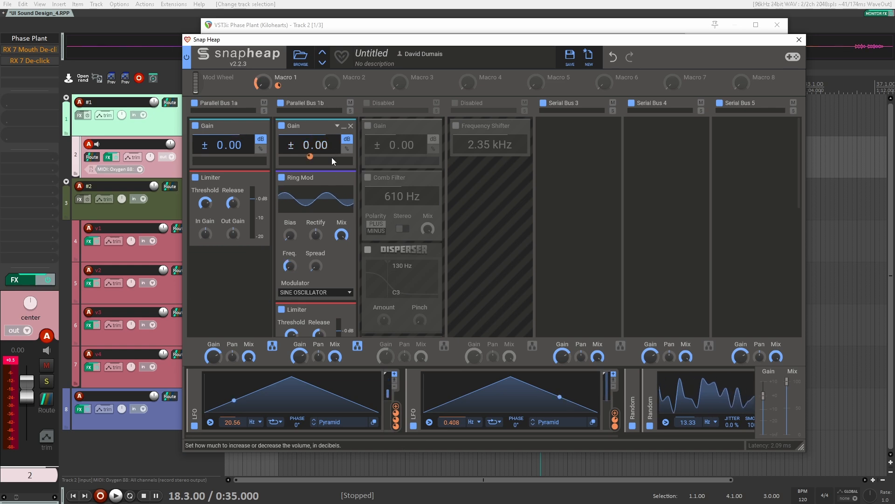
scroll(304, 177, "up", 2)
scroll(327, 173, "down", 2)
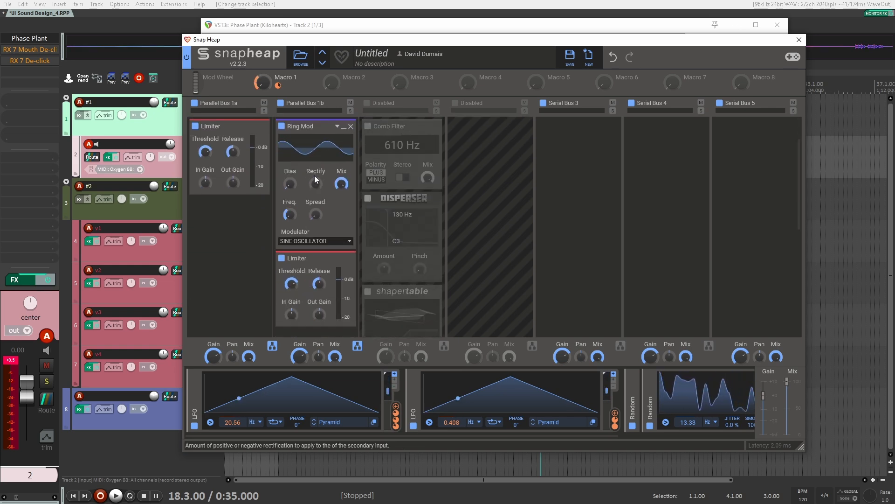
scroll(315, 201, "up", 2)
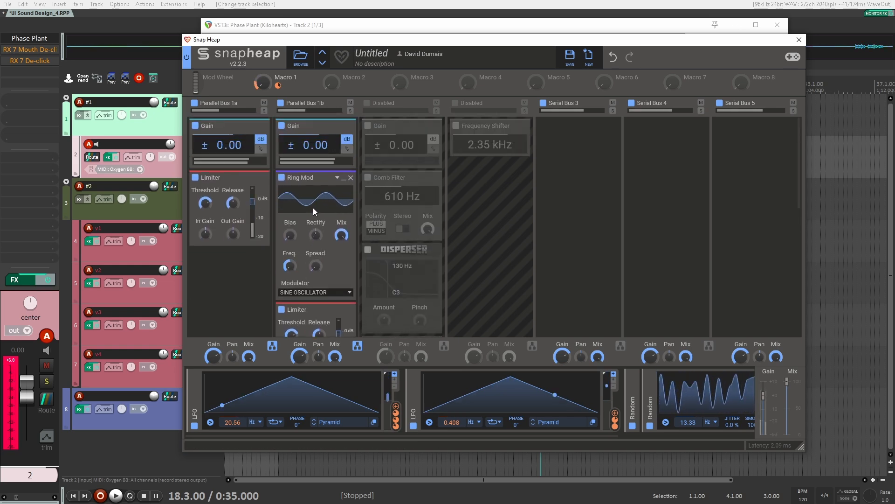
Enable the third parallel bus, examine its Comb Filter, Disperser and Shapertable, and close the Snap Heap and Phase Plant windows
left_click(366, 103)
scroll(405, 154, "down", 1)
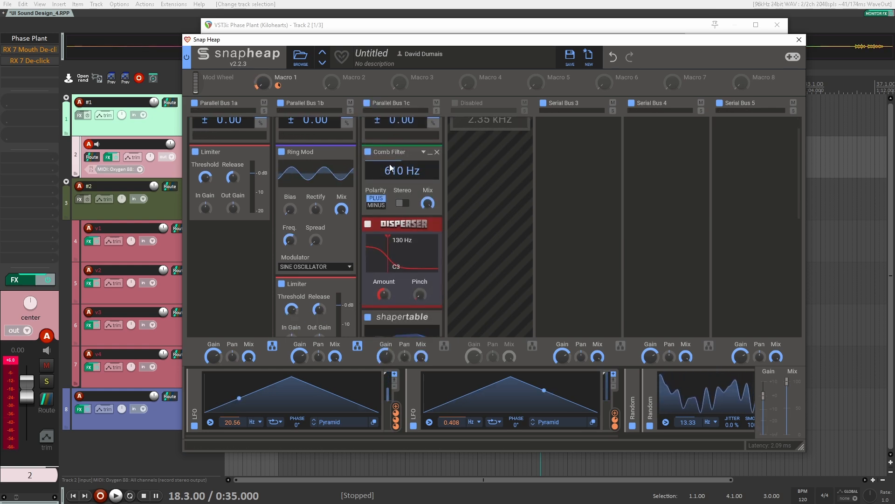
scroll(387, 198, "down", 8)
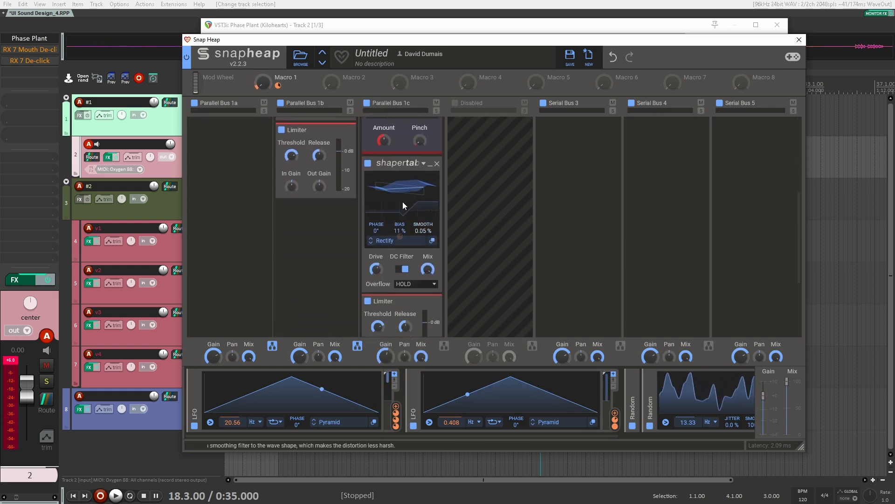
scroll(471, 235, "up", 7)
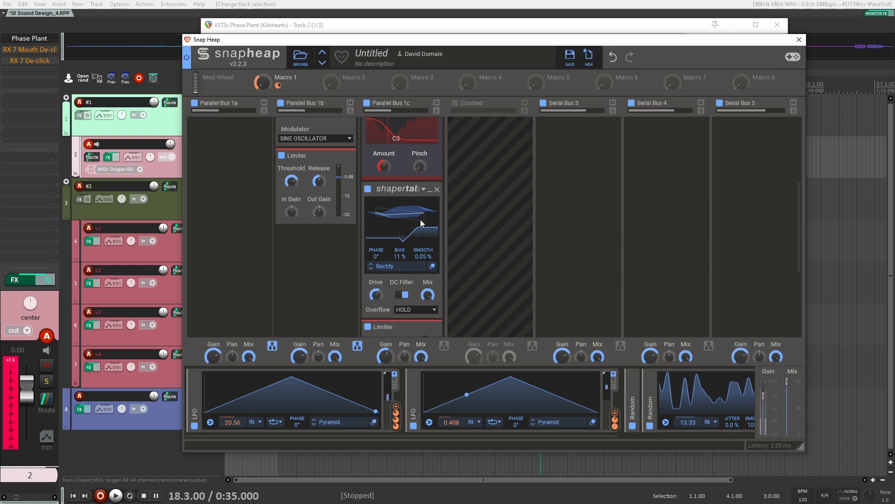
scroll(405, 180, "up", 1)
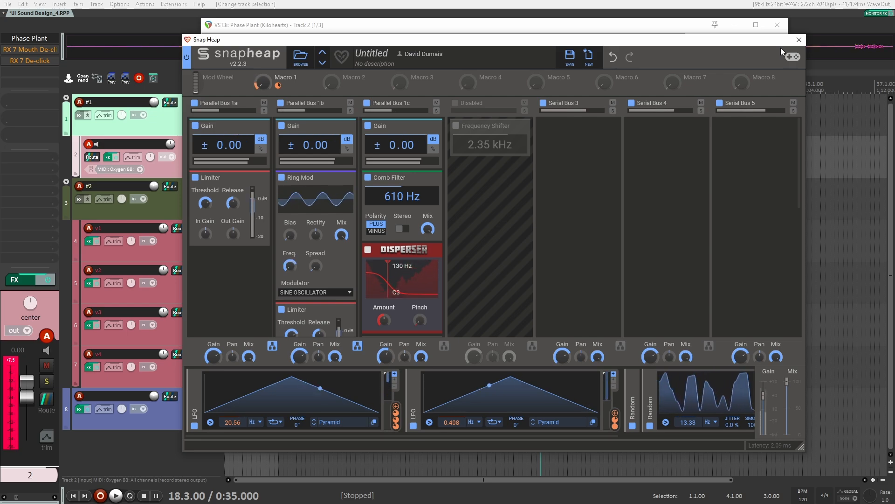
left_click(799, 39)
left_click(778, 24)
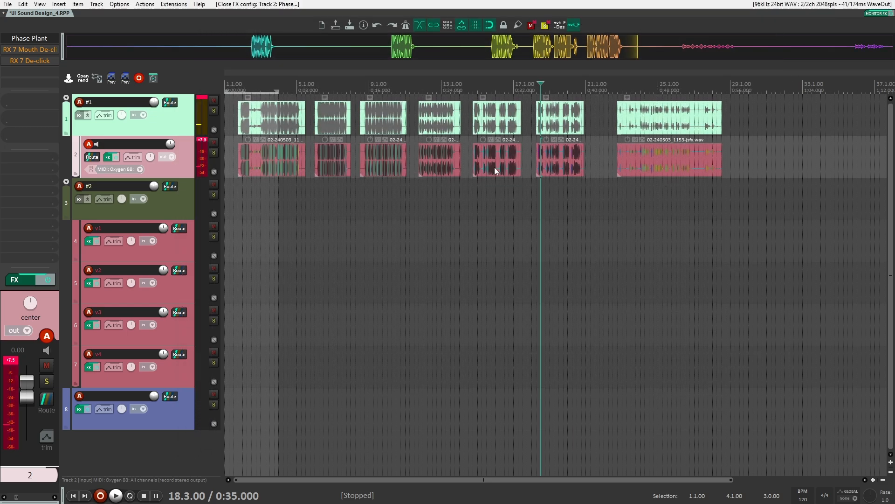
Audition the recorded clips by playing short passages from several timeline positions
left_click(653, 192)
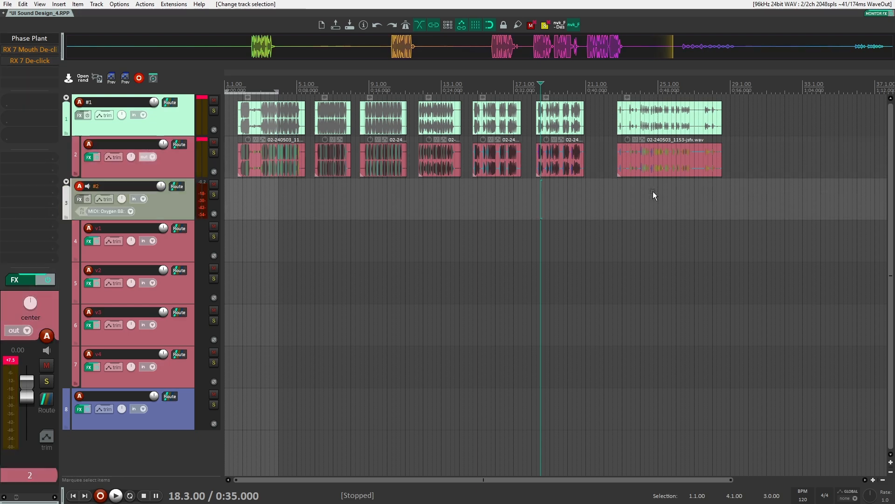
left_click(554, 182)
key("space")
key("space")
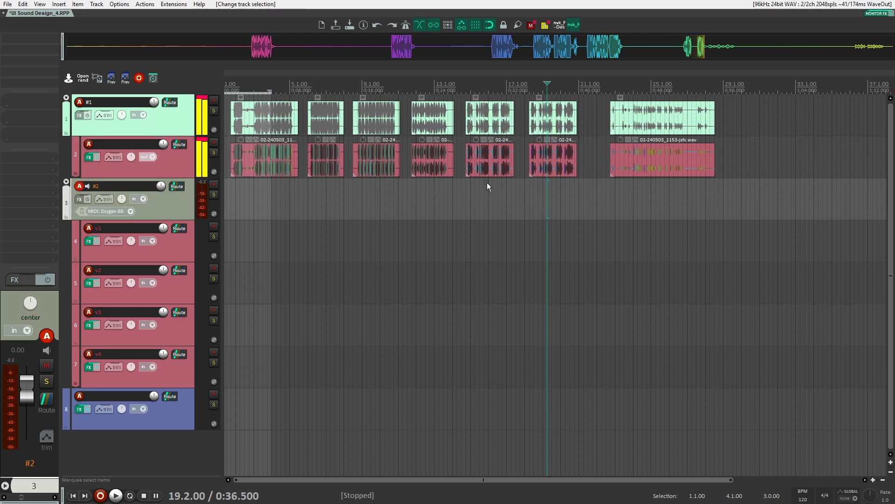
left_click(477, 182)
key("space")
left_click(428, 182)
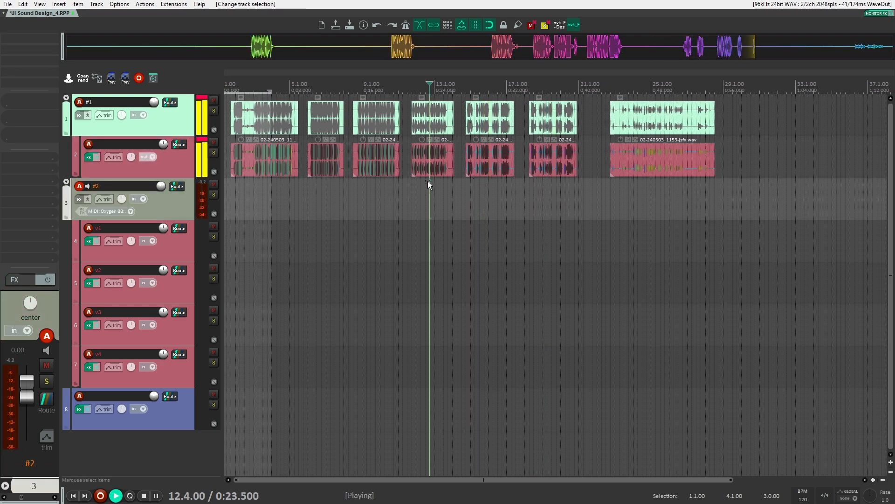
key("space")
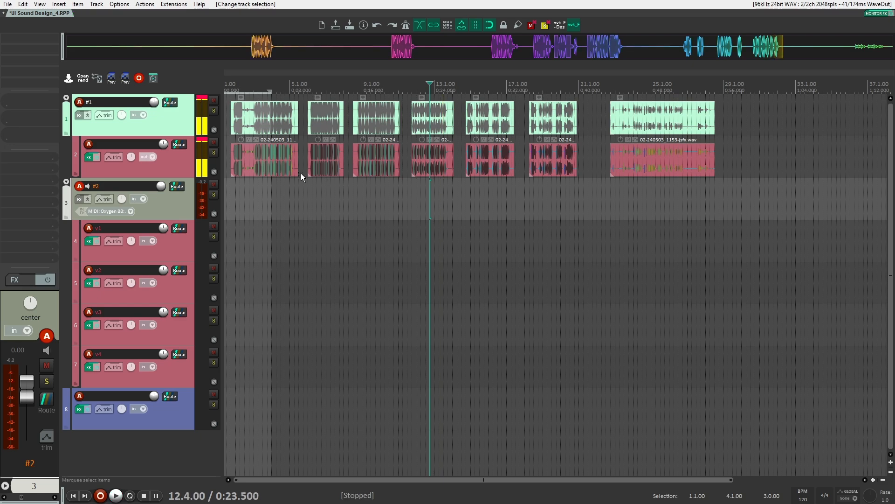
Enable the RX 7 De-click effect on track 2 and open its settings
left_click(180, 170)
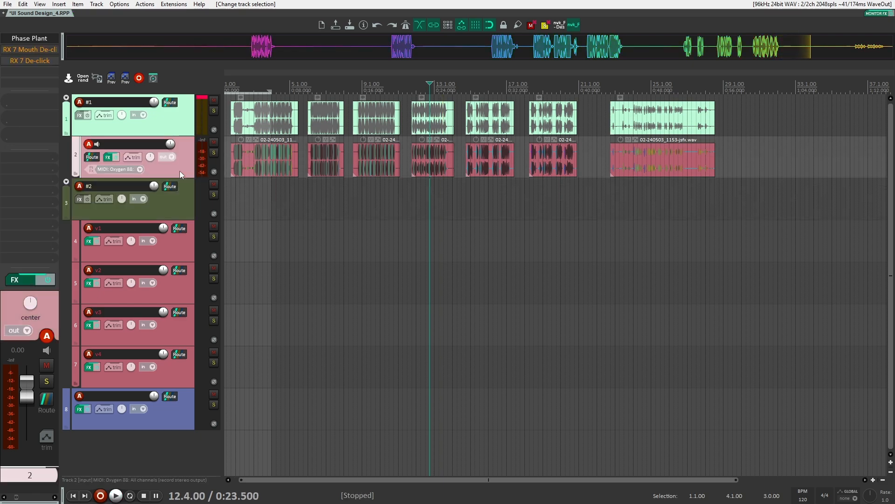
left_click(28, 50, "shift")
left_click(40, 54, "shift")
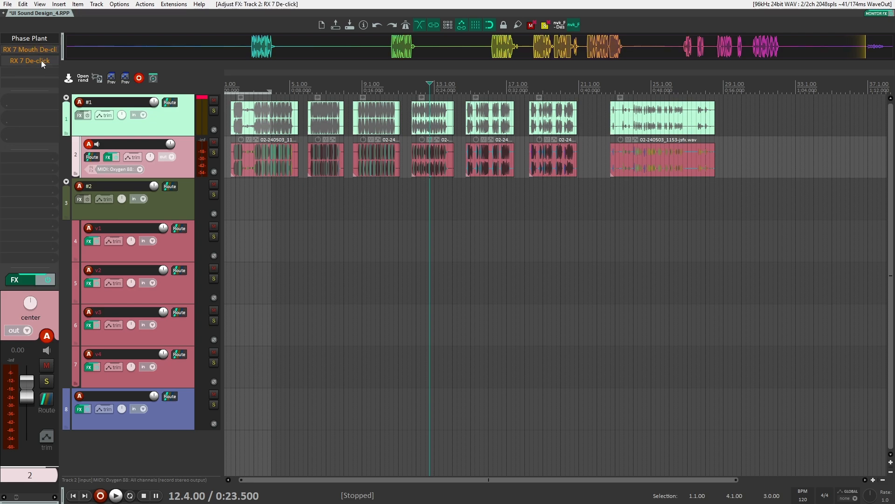
left_click(41, 60, "shift")
left_click(42, 61)
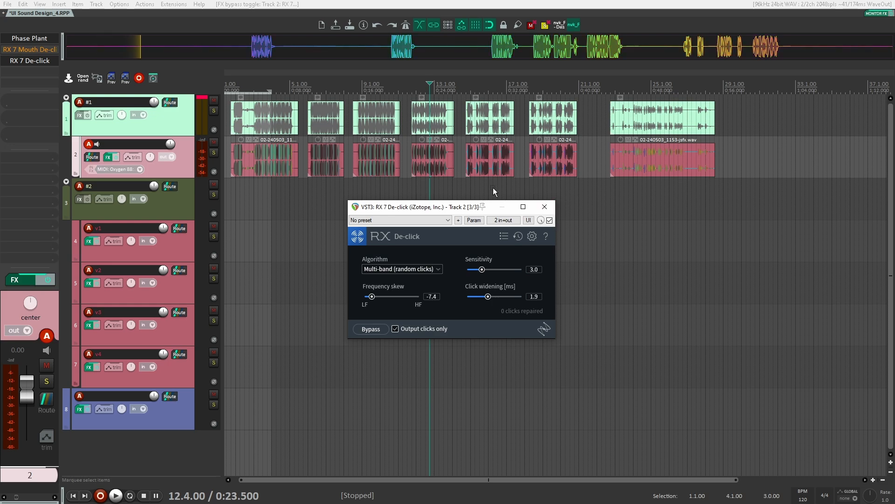
Play the fifth clip from 15.3.00 through RX 7 De-click, and bypass the effect again on track 2
left_click(480, 184)
key("space")
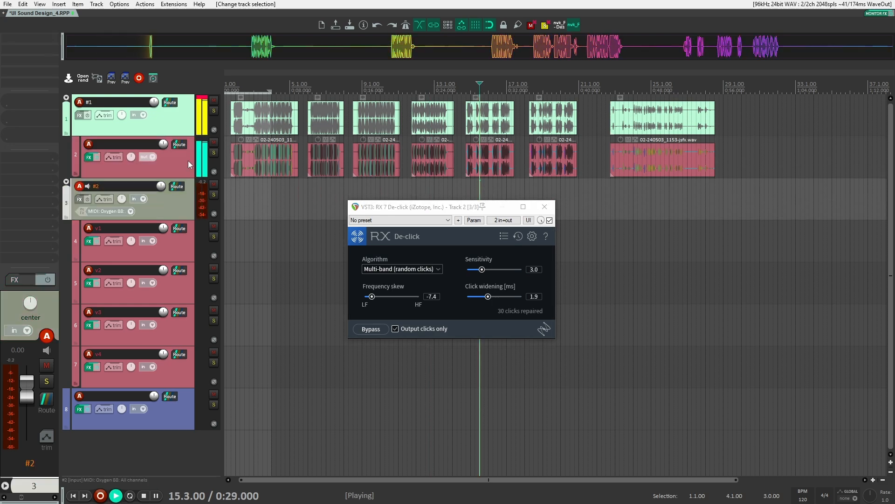
left_click(189, 161)
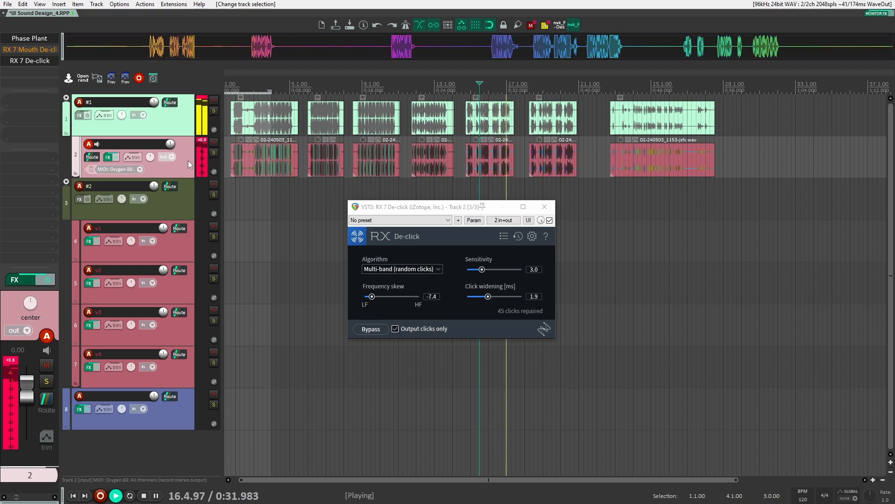
left_click(32, 61, "shift")
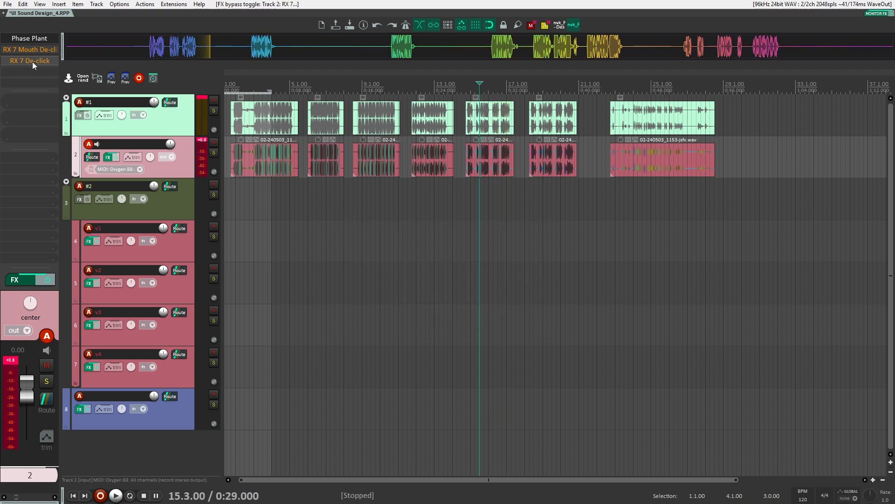
Audition the last clip, 02-240503_1153-jsfx.wav, from 24.2.00 and select it on track 2
left_click(638, 177)
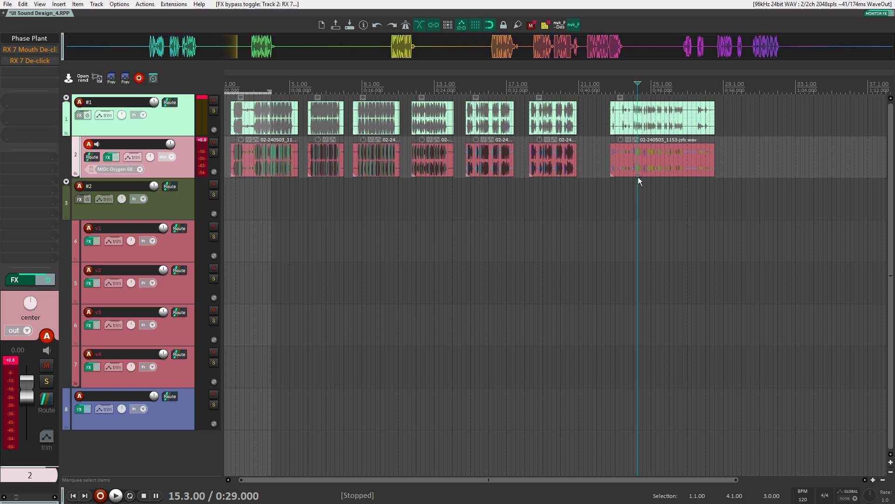
key("space")
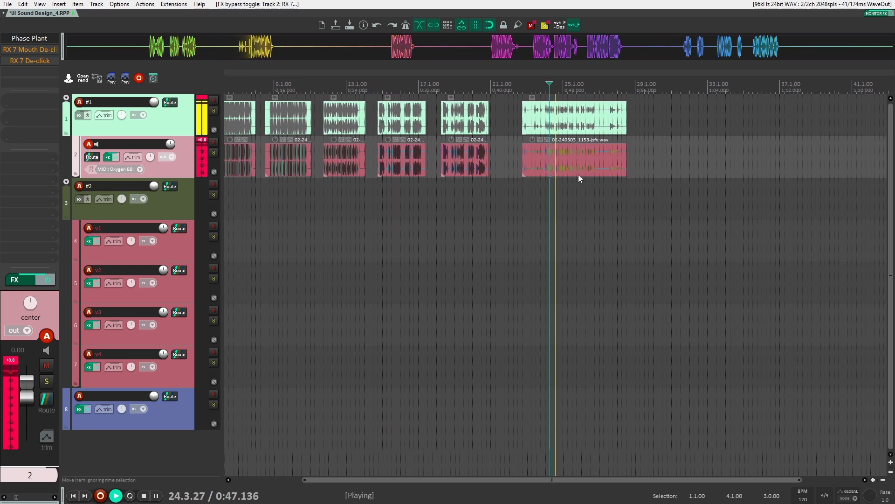
key("space")
left_click(559, 158)
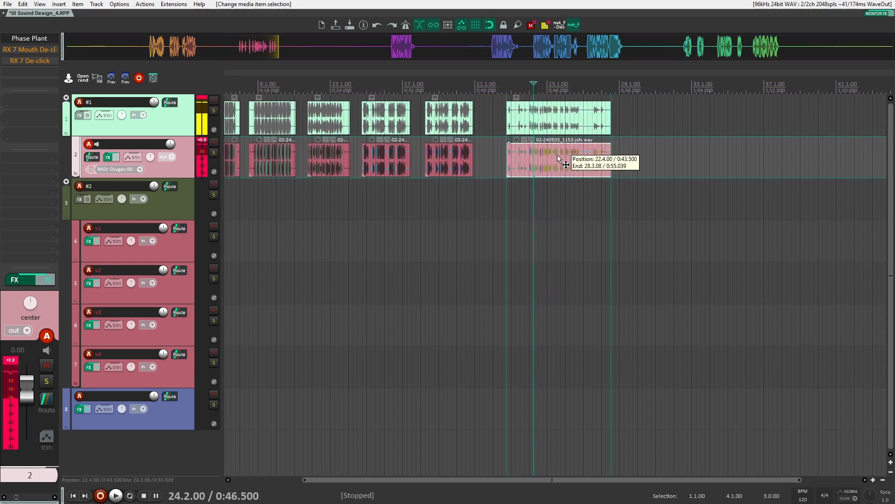
Open Phase Plant on track v1, bring its window into view to examine the UI 04 patch, and close it
left_click(189, 246)
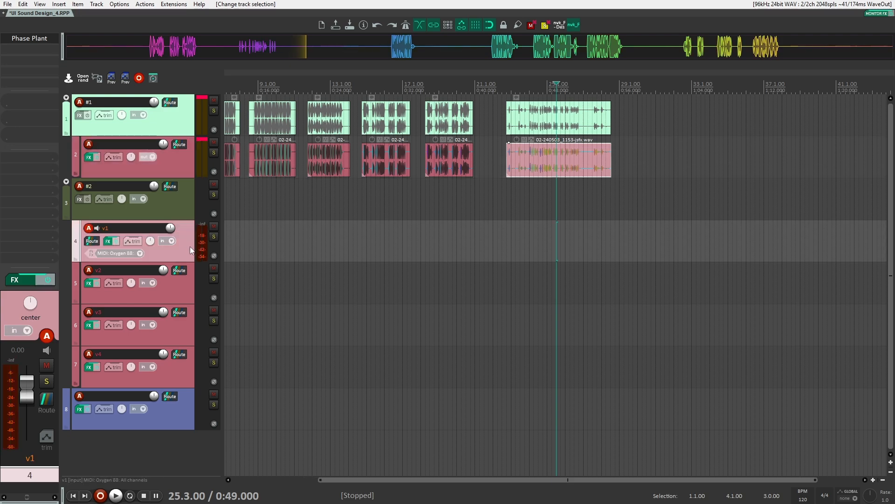
left_click(29, 36)
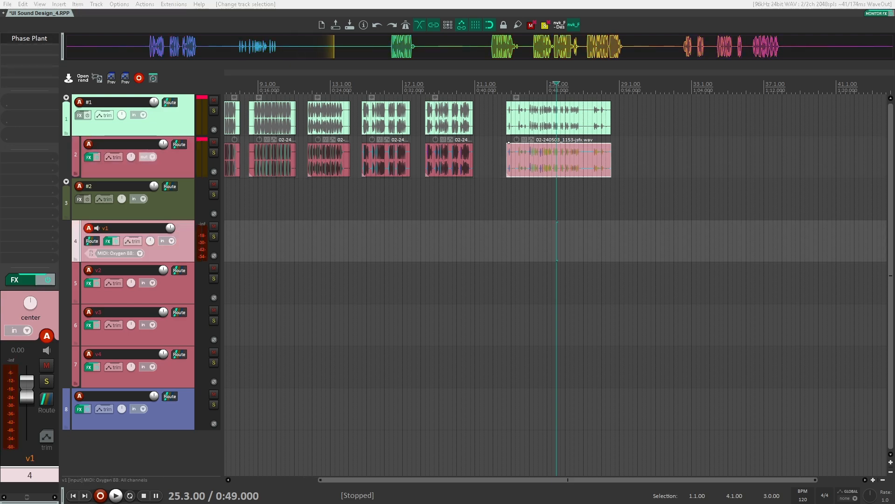
left_click_drag(894, 69, 427, 37)
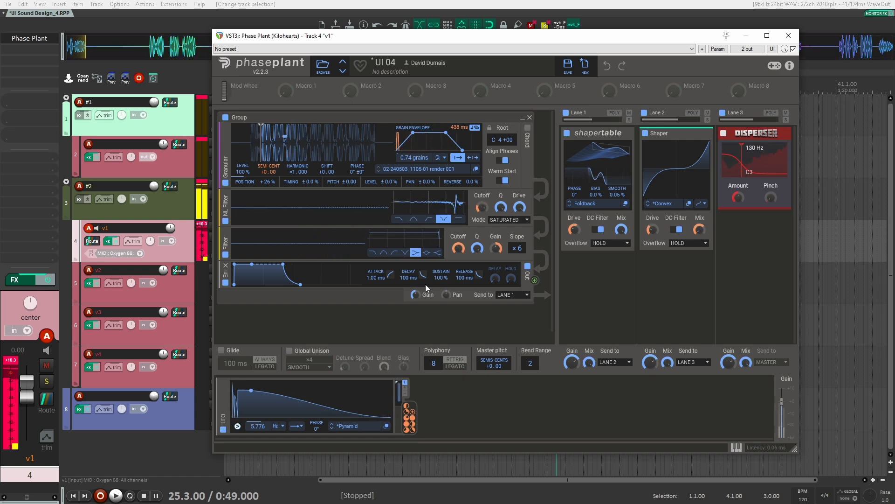
left_click(787, 36)
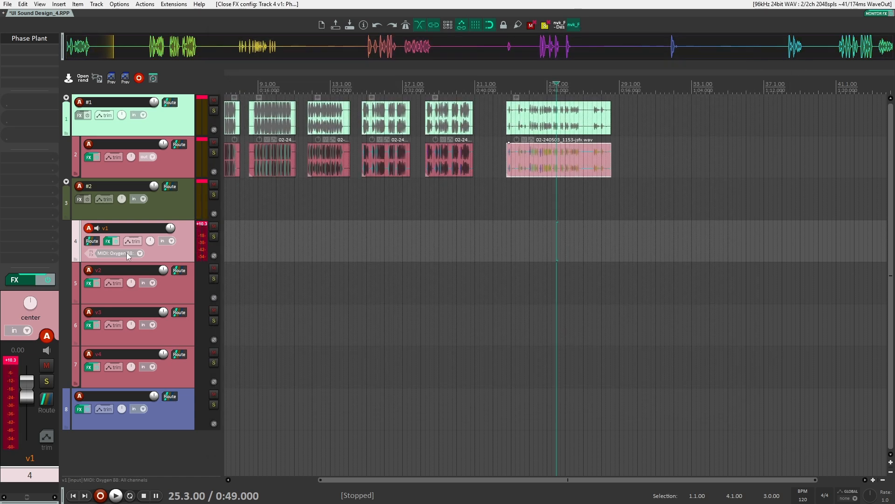
Open Phase Plant on track v2 and set its LFO loop mode to Infinite
left_click(154, 292)
left_click(33, 40)
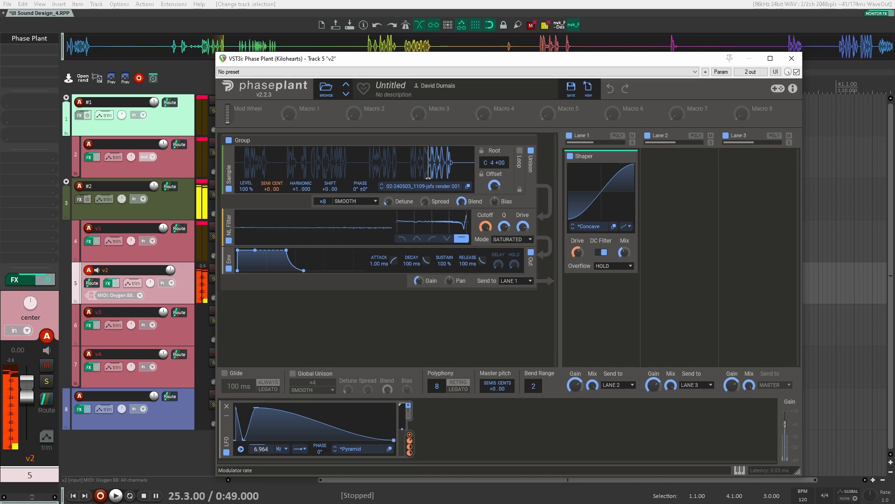
left_click(301, 448)
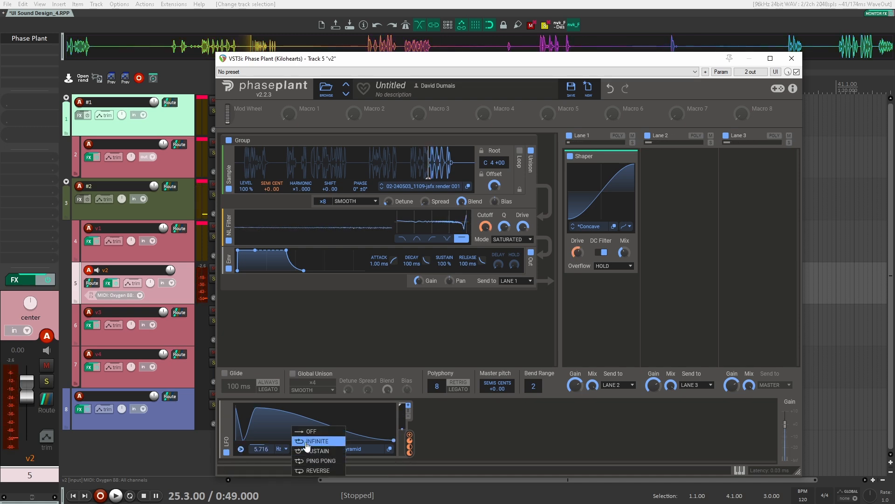
left_click(308, 441)
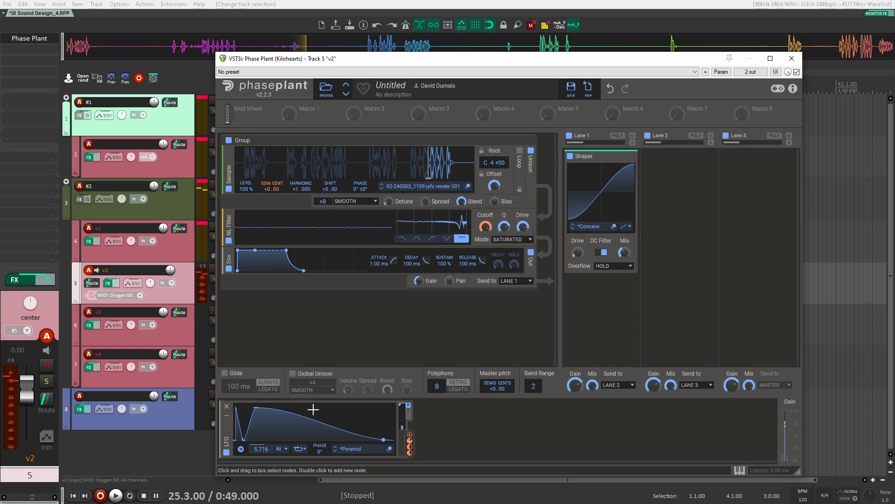
Raise the v2 LFO rate to 17.21 Hz and close the Phase Plant window
left_click_drag(261, 449, 261, 432)
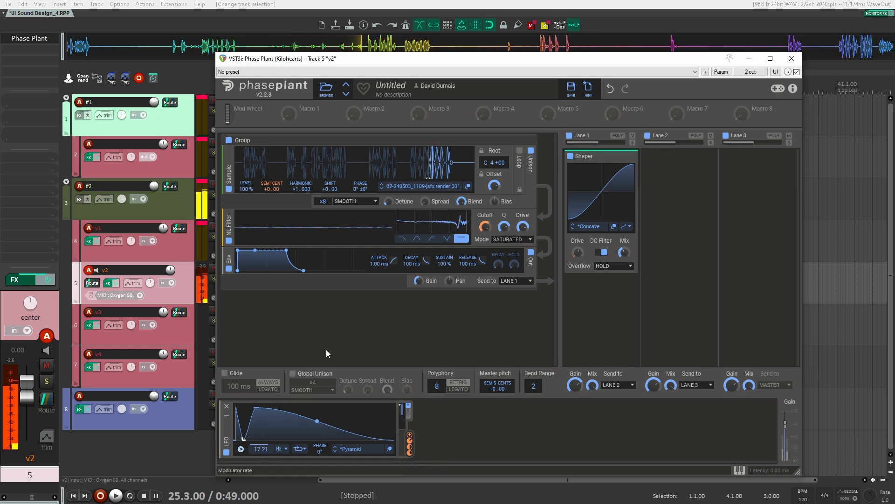
left_click_drag(513, 58, 521, 24)
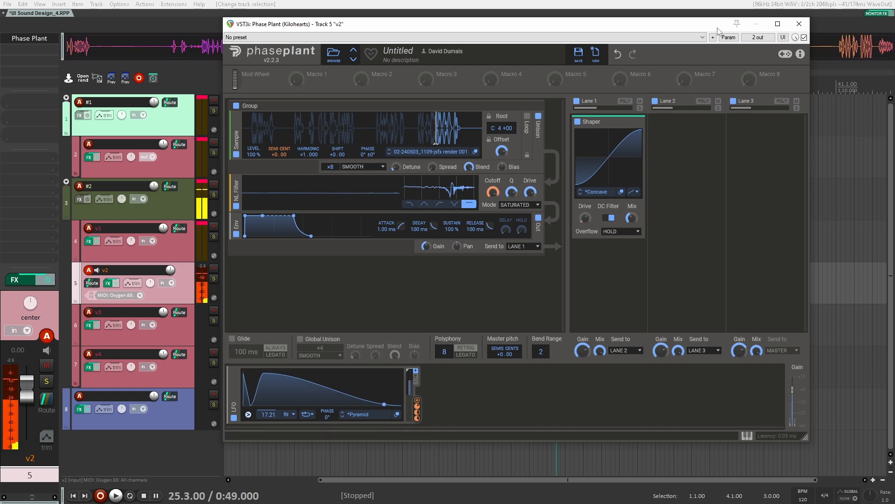
left_click(799, 24)
Open Phase Plant on track v3, disable effect lanes 1 and 2, and bypass both OTT compressors to hear the dry sample
left_click(179, 321)
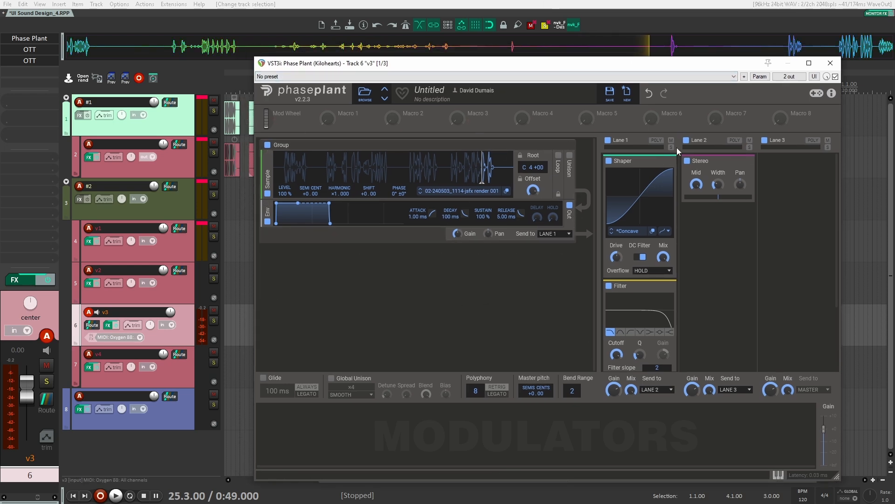
left_click(687, 140)
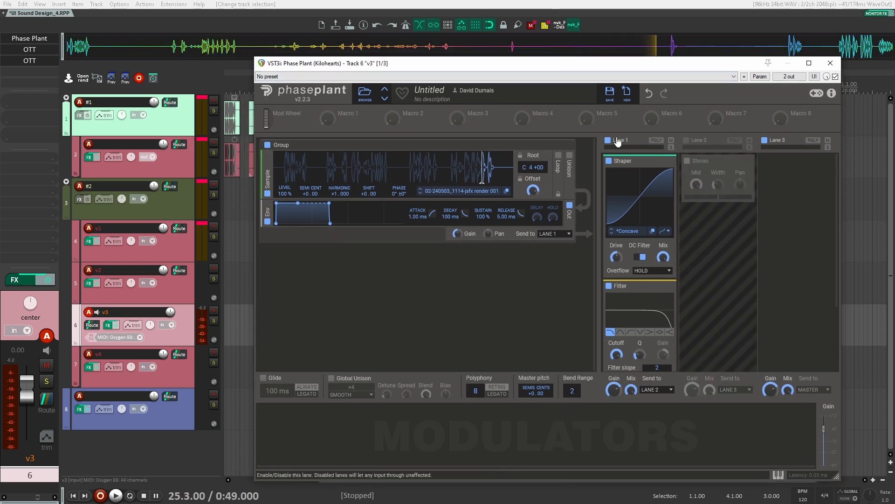
left_click(608, 140)
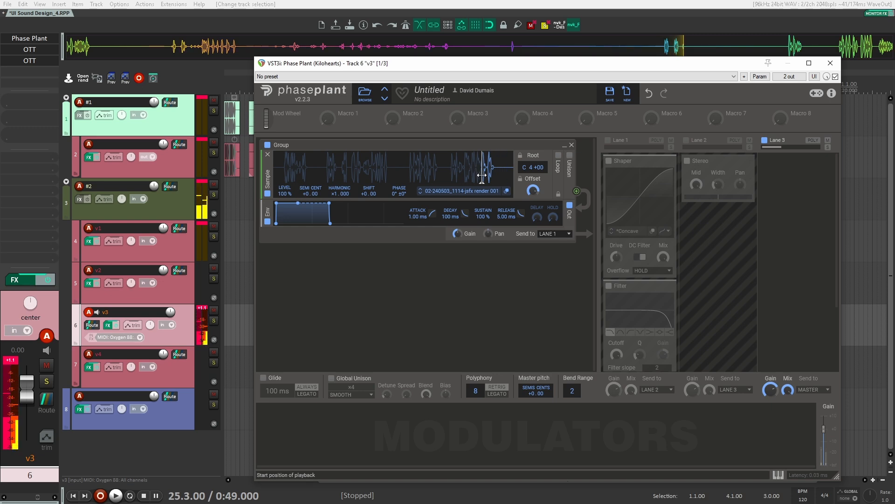
left_click(18, 50, "shift")
left_click(22, 60, "shift")
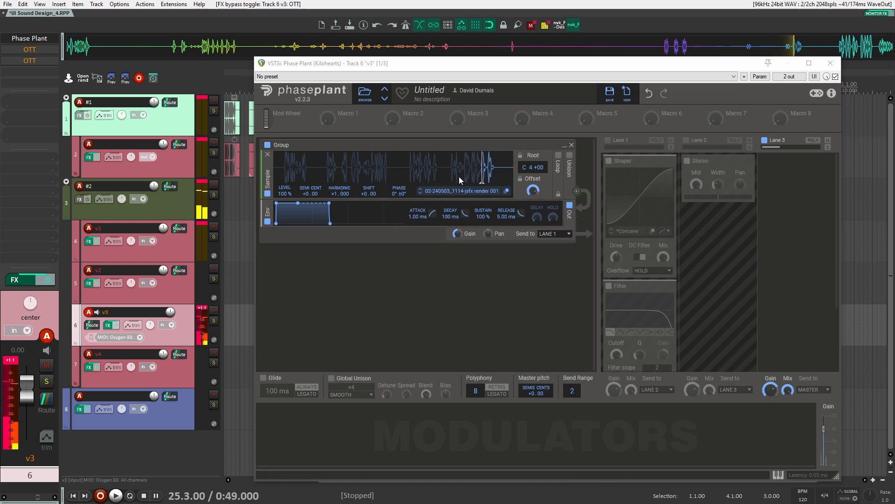
Move the v3 sample's playback start earlier in two stages to audition the preceding bursts of the recording
left_click_drag(482, 174, 466, 175)
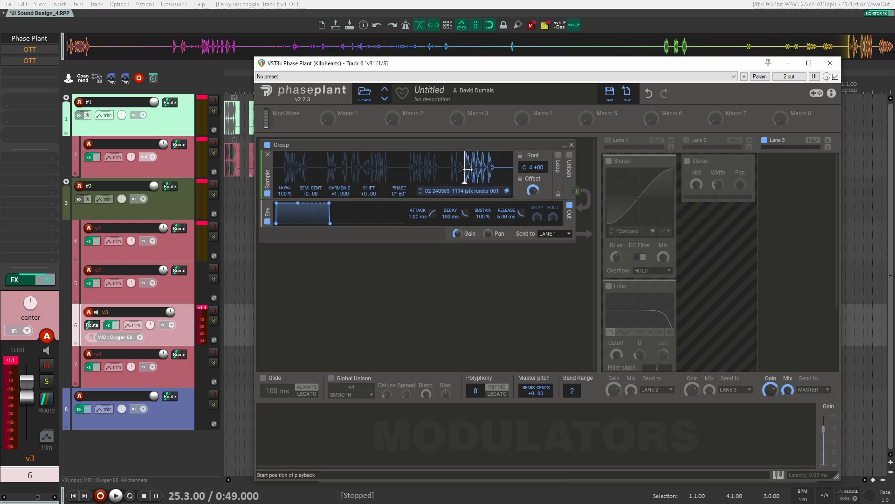
left_click_drag(467, 169, 413, 171)
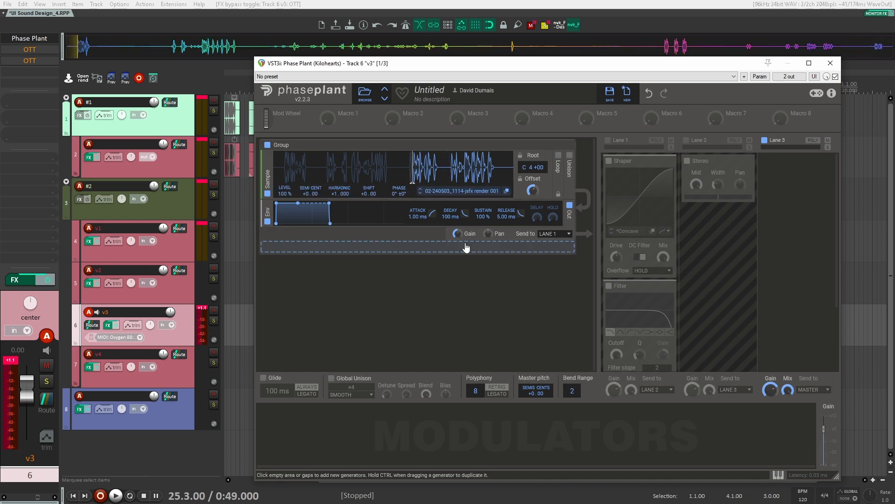
Re-enable effect lanes 1 and 2 in v3's Phase Plant and reactivate both OTT compressors on the track
left_click(608, 140)
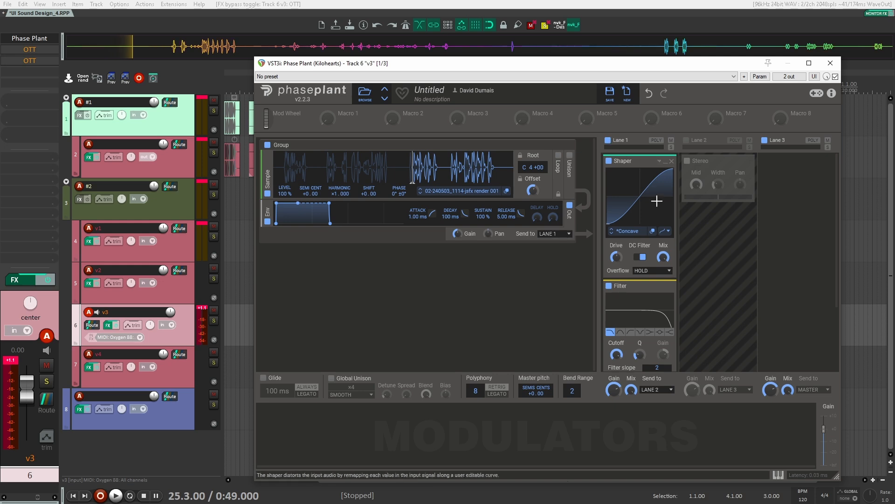
scroll(652, 217, "down", 3)
scroll(664, 259, "up", 3)
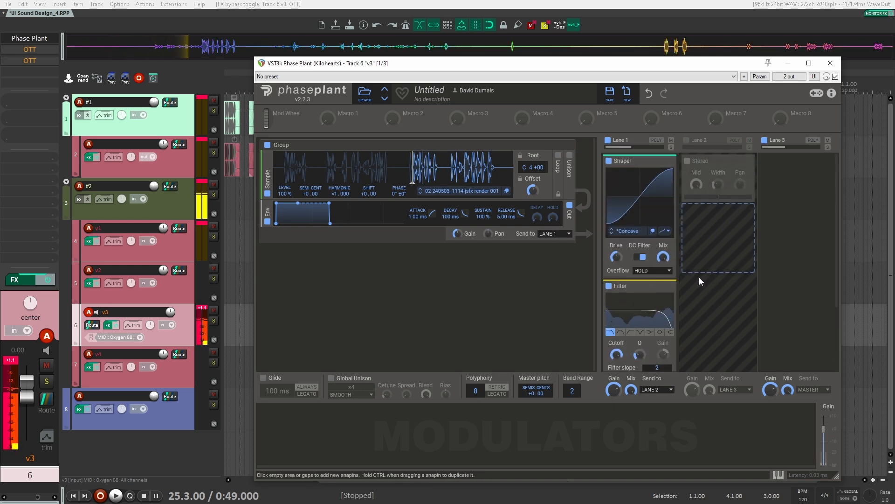
left_click(686, 140)
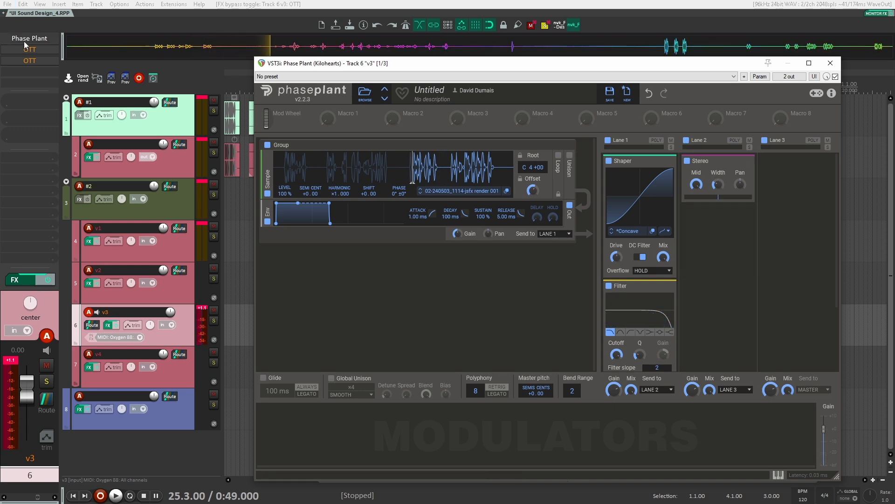
left_click(38, 50, "shift")
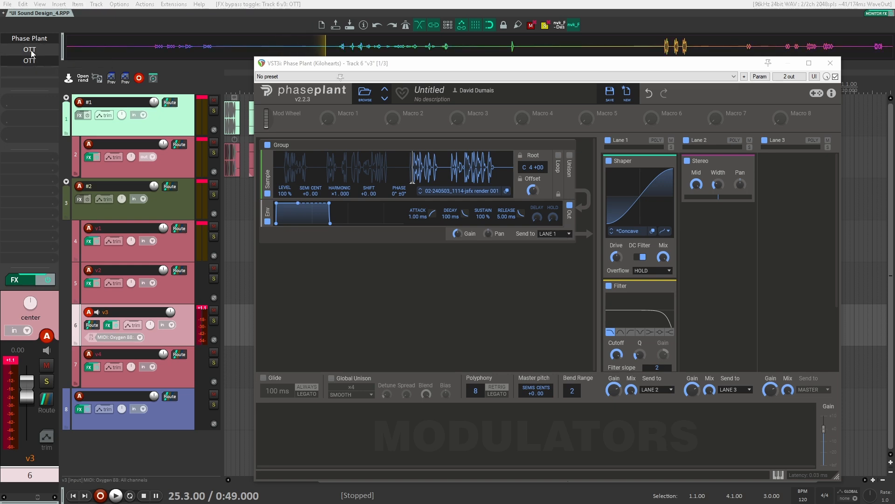
Open both OTT compressors on v3 side by side to examine their settings, and close them
left_click(31, 51)
left_click(33, 62)
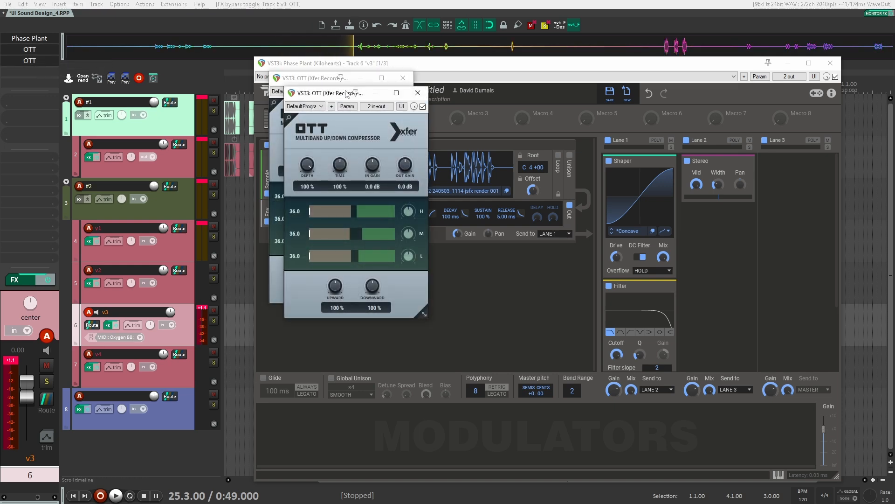
left_click_drag(344, 97, 476, 84)
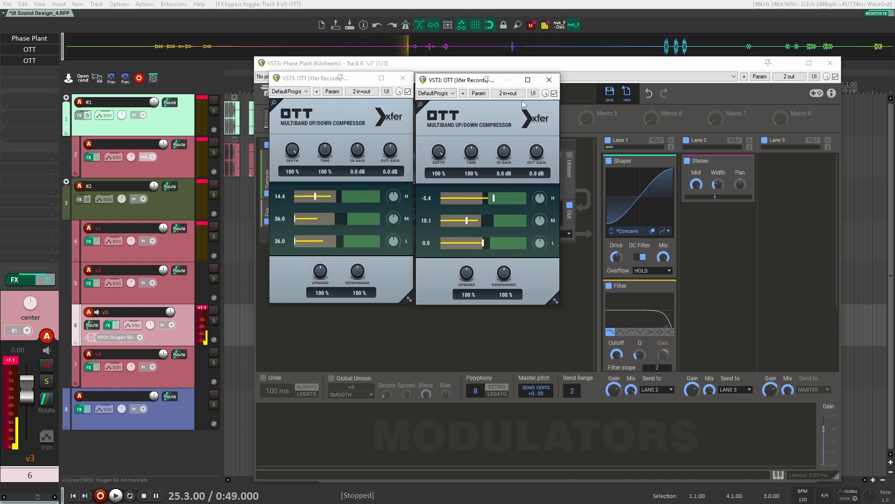
left_click(550, 80)
left_click(401, 81)
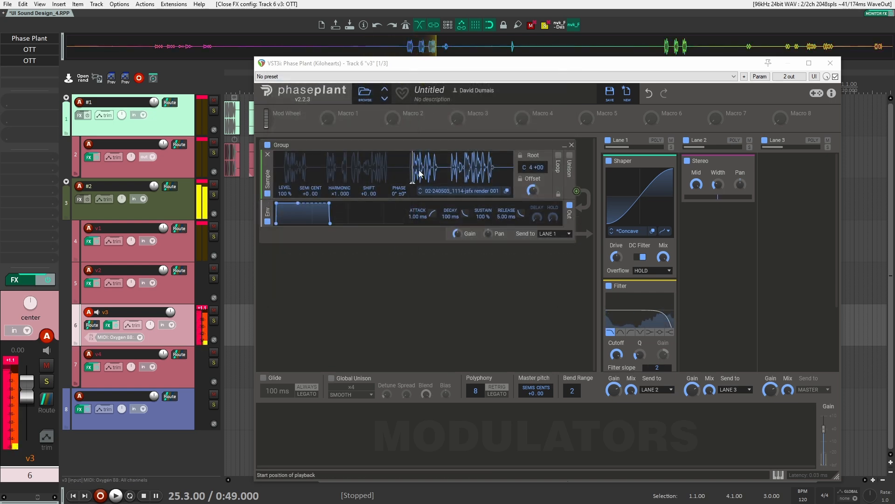
Move the v3 sample start to the last burst, and replace the sample with track 2's clip at 16.2.00, 02-240503_1109-jsfx render 002
left_click_drag(415, 170, 469, 174)
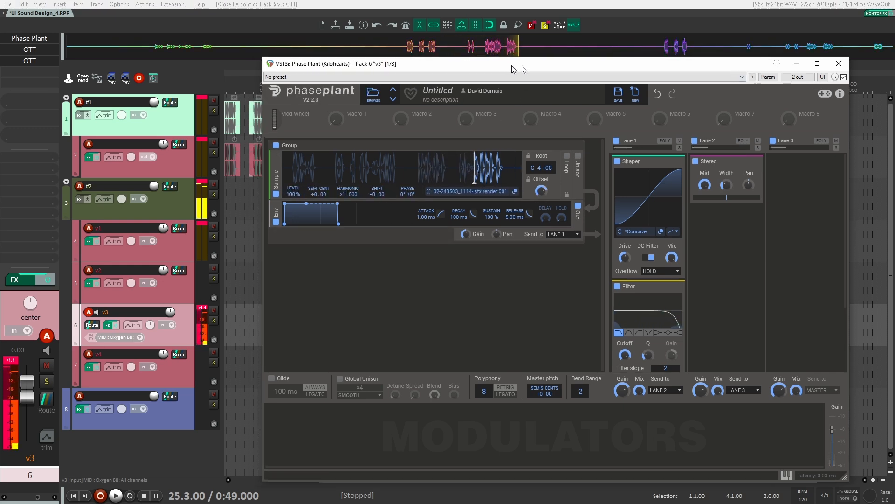
left_click_drag(511, 65, 685, 49)
left_click(389, 163)
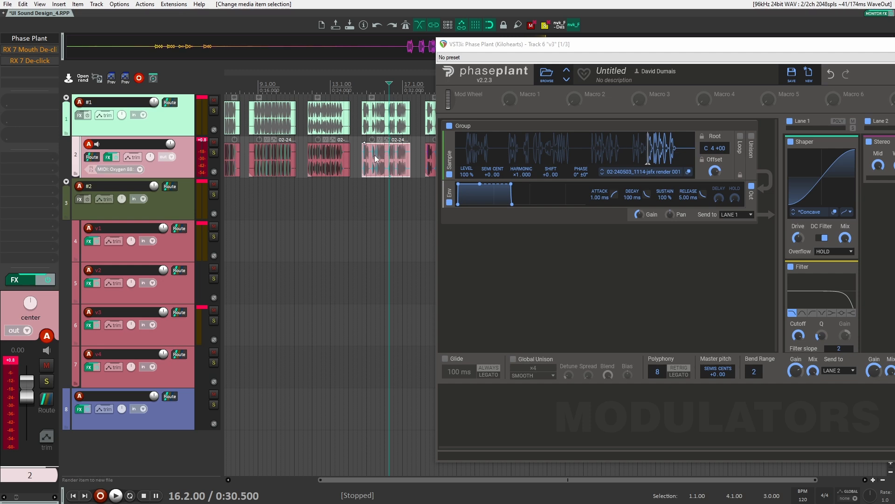
left_click_drag(377, 158, 582, 140)
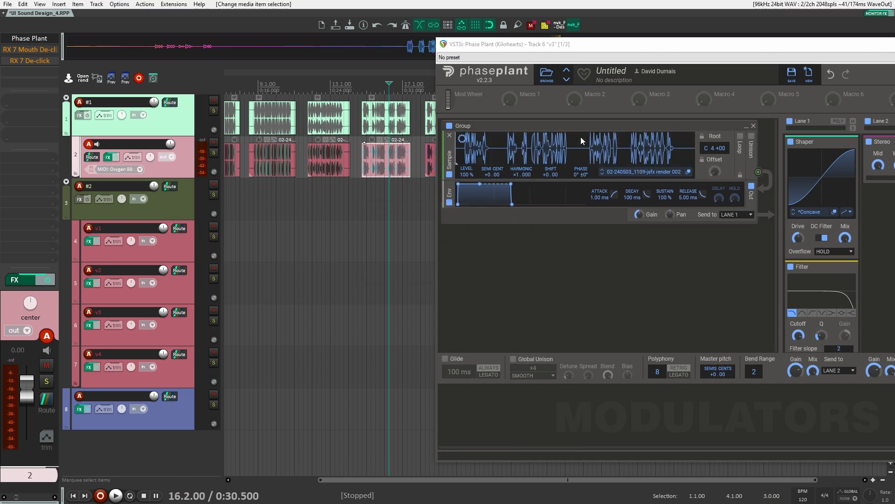
Reselect track v3 and audition the new sample by moving its playback start from the first burst to the end of the last one
left_click_drag(456, 150, 467, 151)
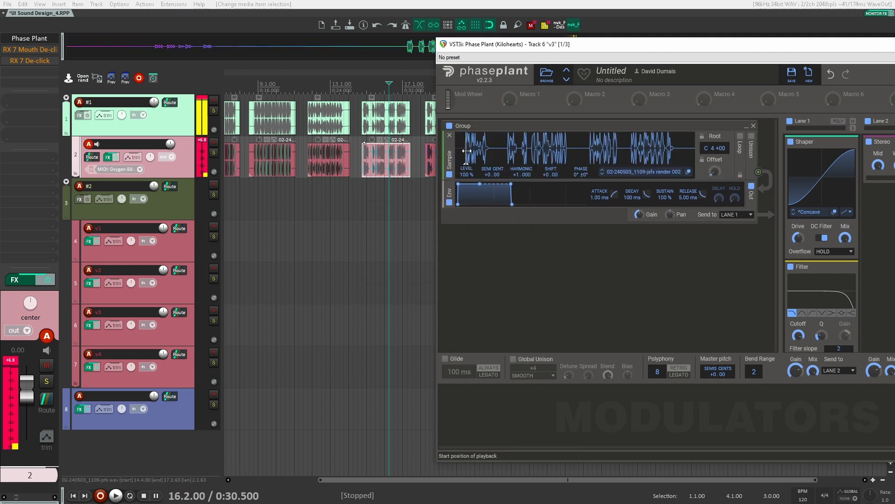
left_click(182, 364)
left_click(183, 335)
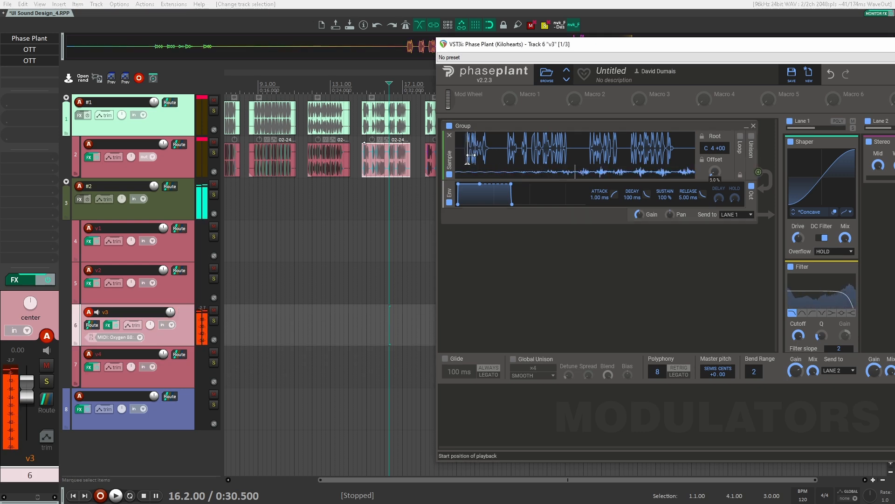
left_click_drag(474, 155, 486, 157)
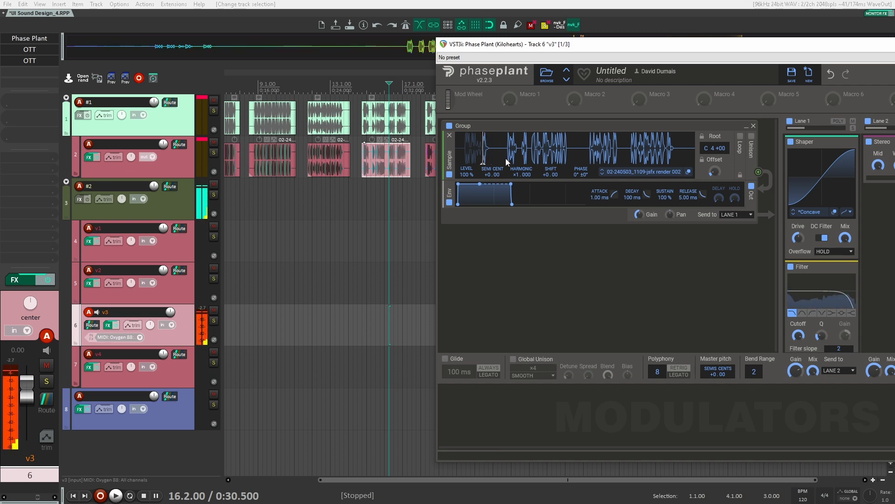
left_click_drag(485, 157, 669, 152)
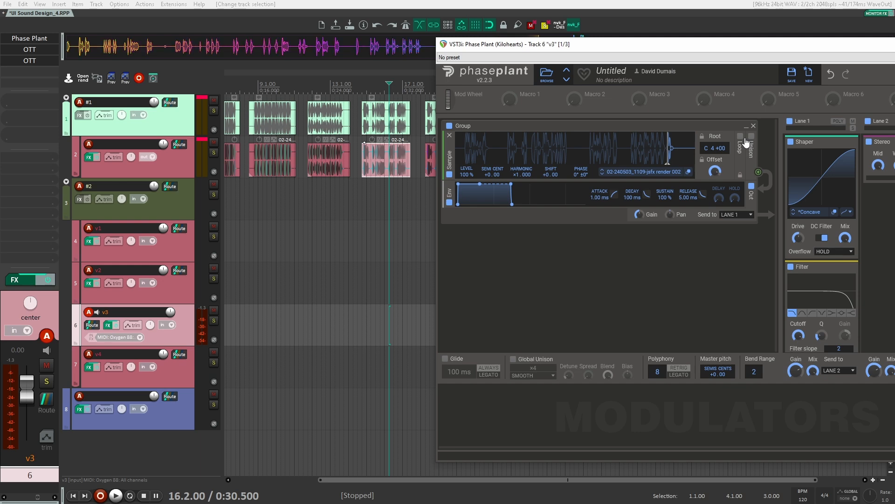
Set the v3 envelope release to 8.30 ms and fine-tune the sample start to slightly earlier in the last burst
left_click_drag(689, 196, 689, 193)
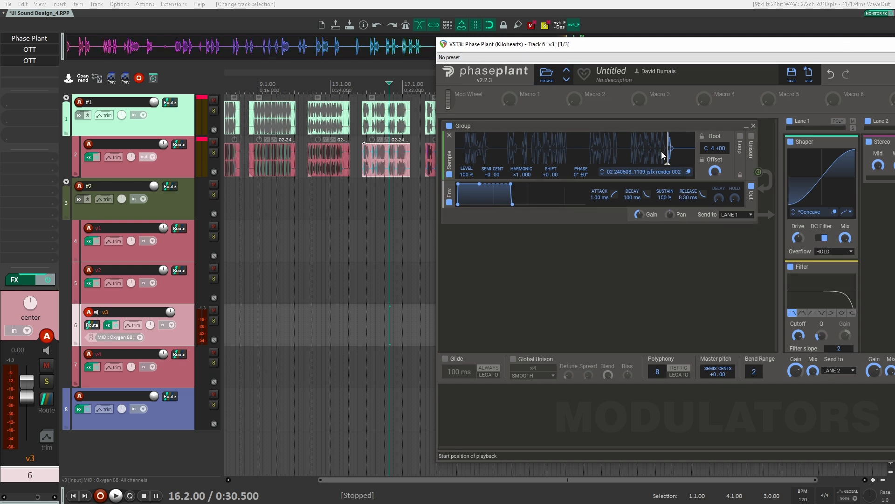
left_click_drag(663, 152, 666, 152)
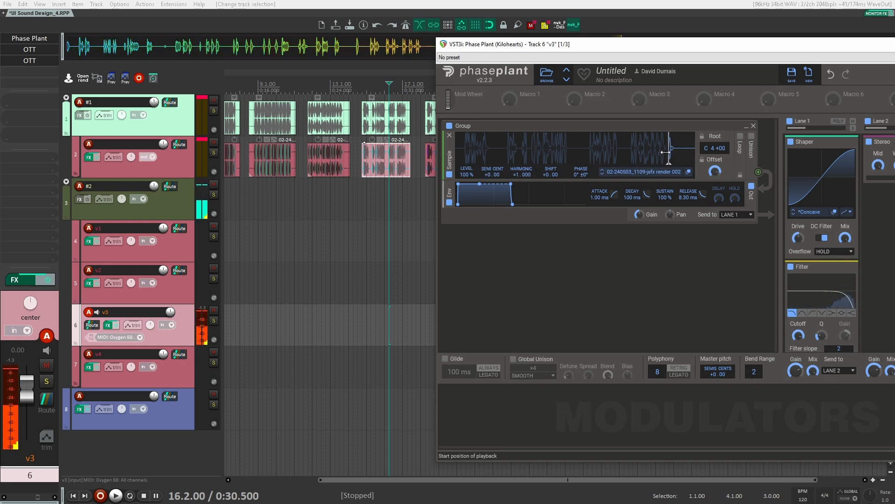
left_click_drag(665, 152, 659, 152)
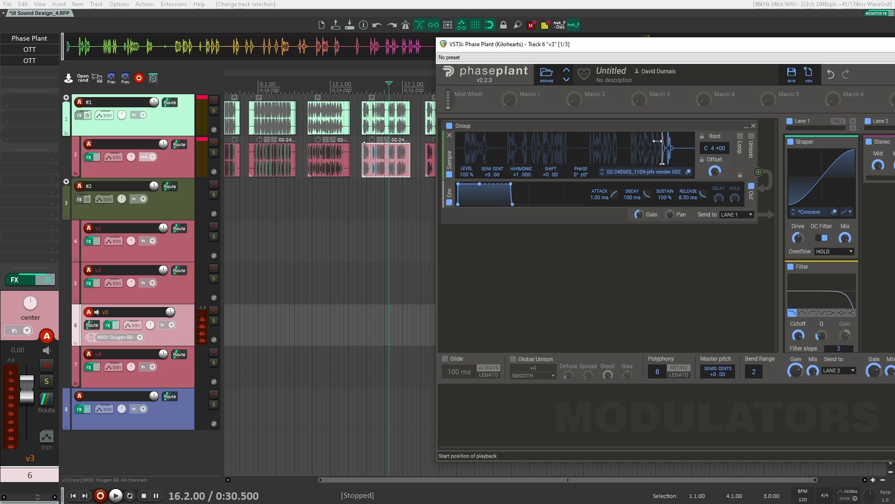